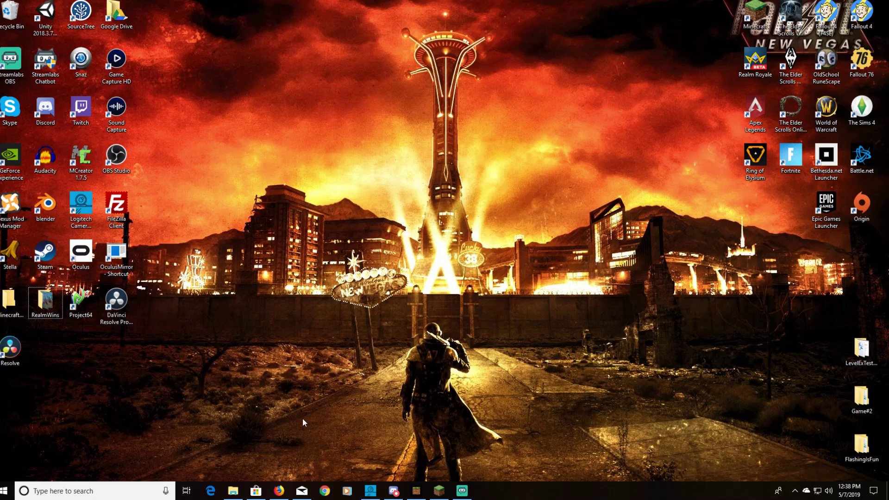
Open CurseForge's Minecraft section in a tab, then return to the Forge MC 1.12.2 downloads page
{"action": "left_click", "coordinate": [280, 490]}
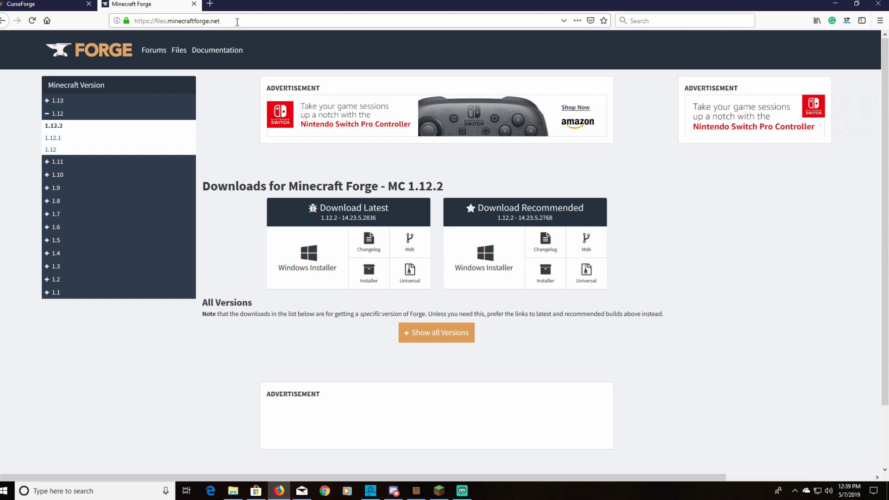
{"action": "left_click", "coordinate": [33, 5]}
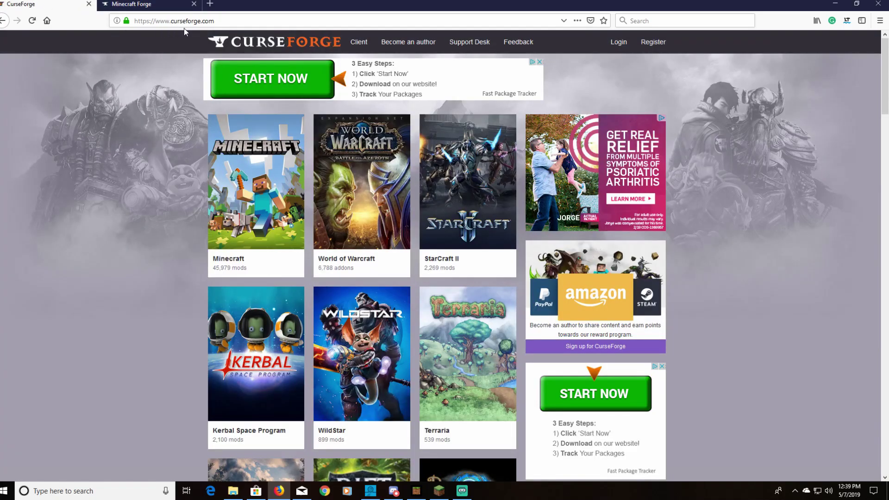
{"action": "left_click", "coordinate": [237, 210]}
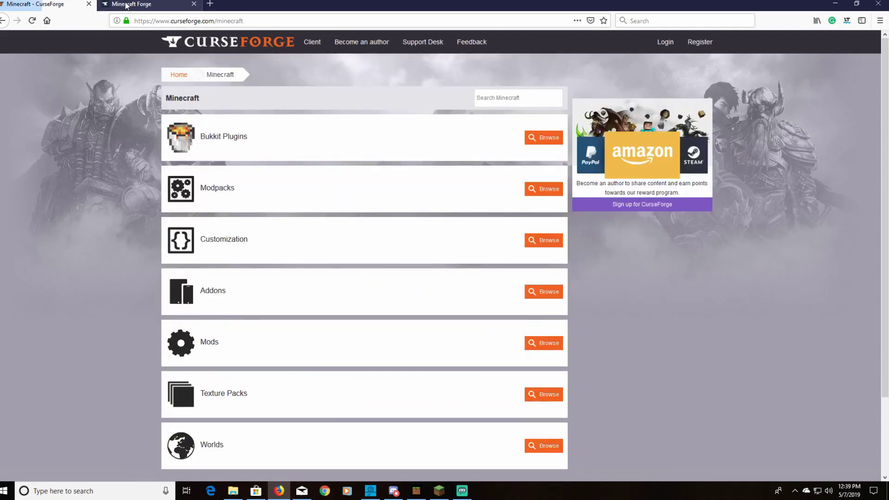
{"action": "left_click", "coordinate": [149, 4]}
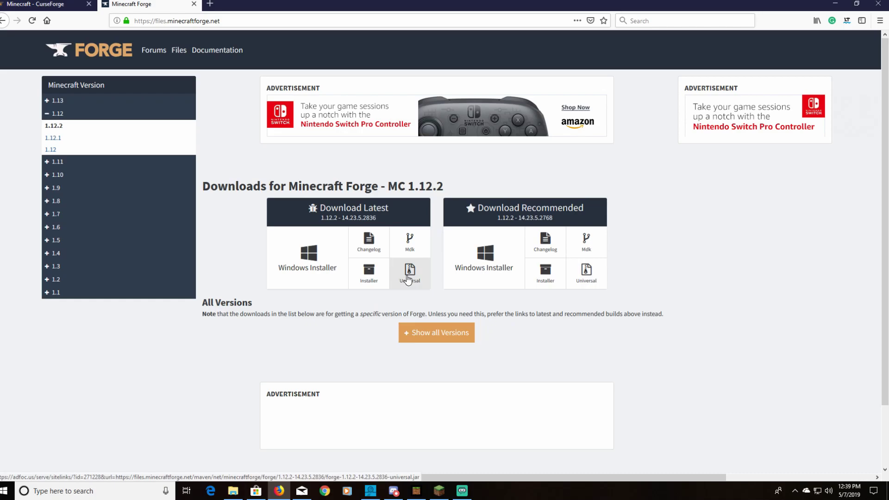
Skip the ad and save forge-1.12.2-14.23.5.2836-installer-win.exe, then show Firefox's downloads list
{"action": "left_click", "coordinate": [305, 267]}
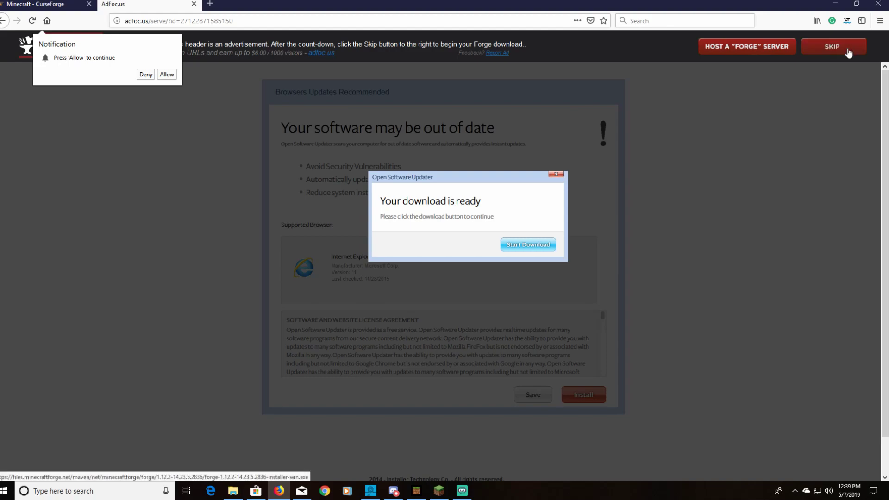
{"action": "left_click", "coordinate": [847, 47]}
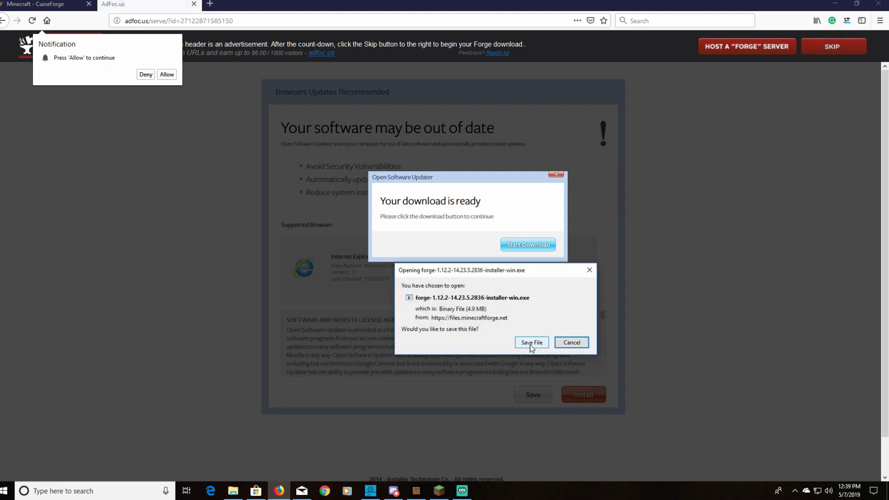
{"action": "left_click", "coordinate": [531, 343]}
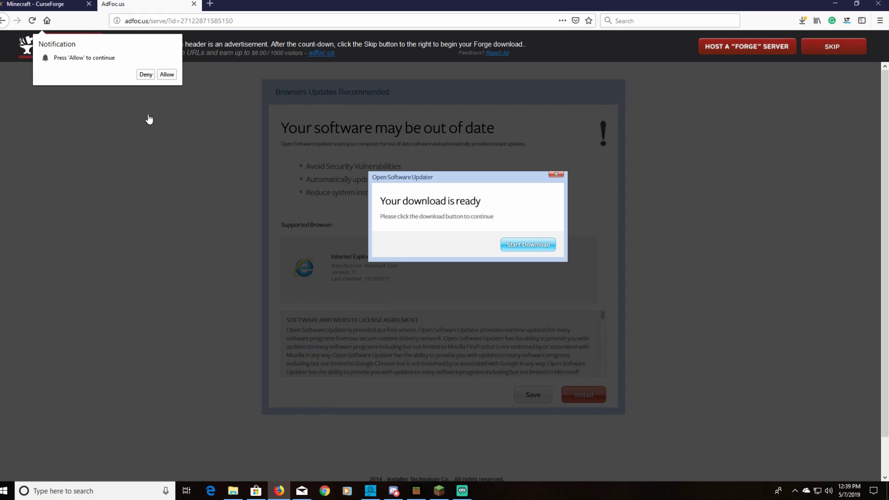
{"action": "left_click", "coordinate": [802, 21]}
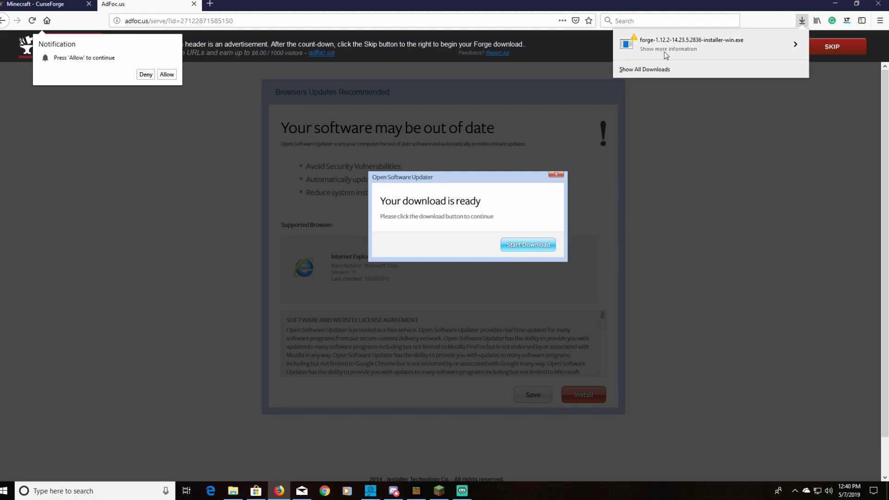
Run the downloaded Forge 1.12.2-14.23.5.2836 installer from the Downloads panel, then close it
{"action": "left_click", "coordinate": [729, 48]}
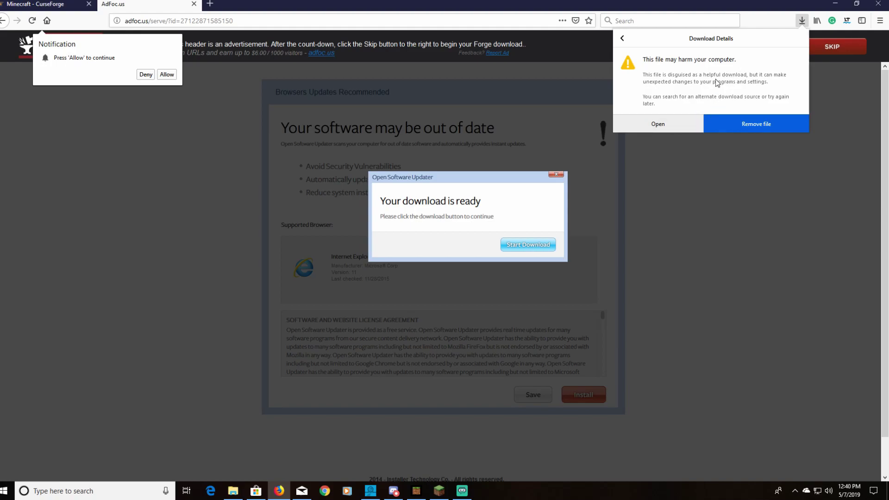
{"action": "left_click", "coordinate": [675, 129]}
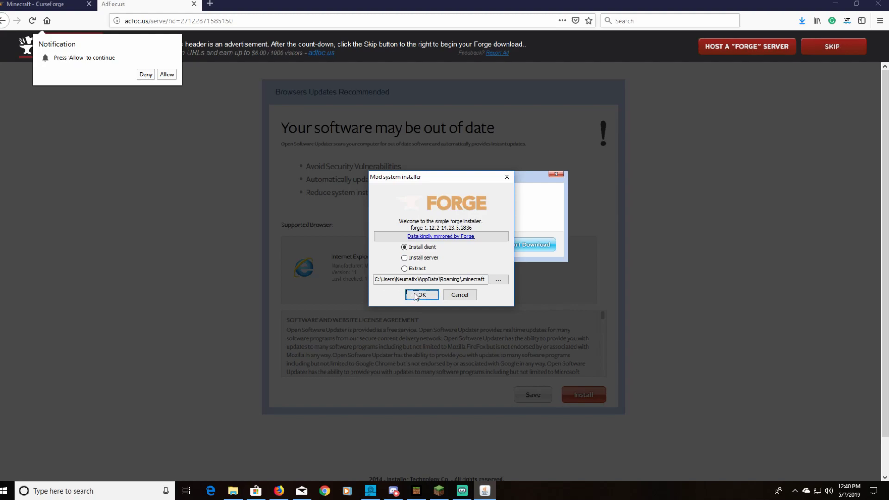
{"action": "left_click", "coordinate": [467, 296]}
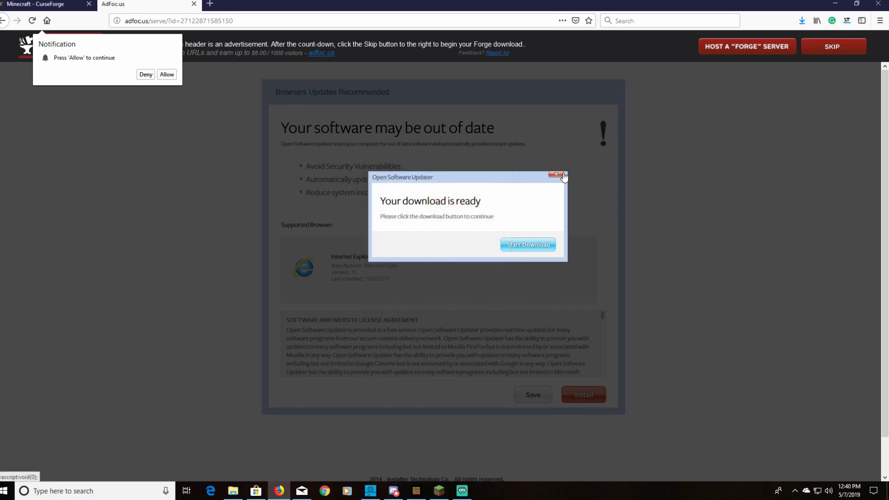
Close the ad tab, minimize Firefox and start the Minecraft Launcher
{"action": "left_click", "coordinate": [194, 5]}
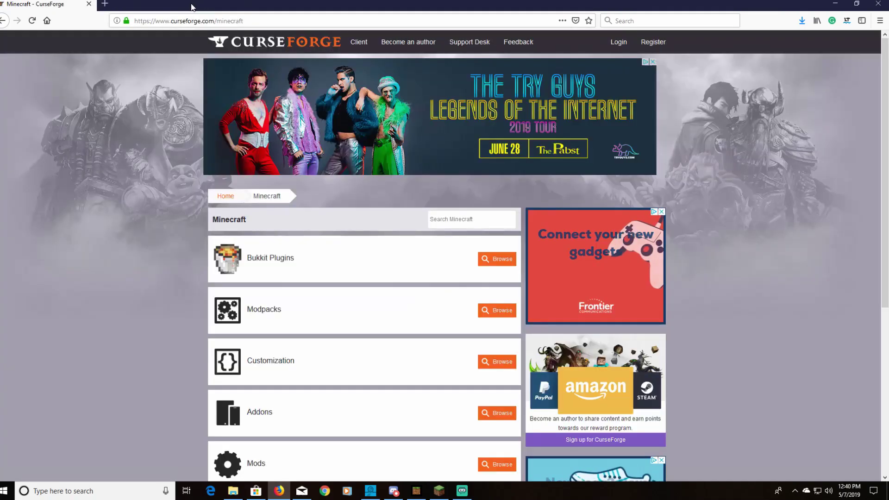
{"action": "left_click", "coordinate": [835, 4]}
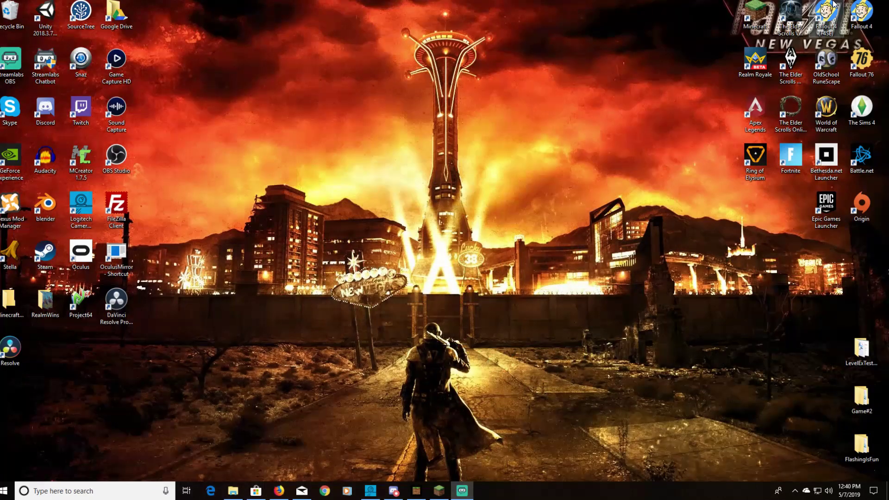
{"action": "left_click", "coordinate": [439, 490]}
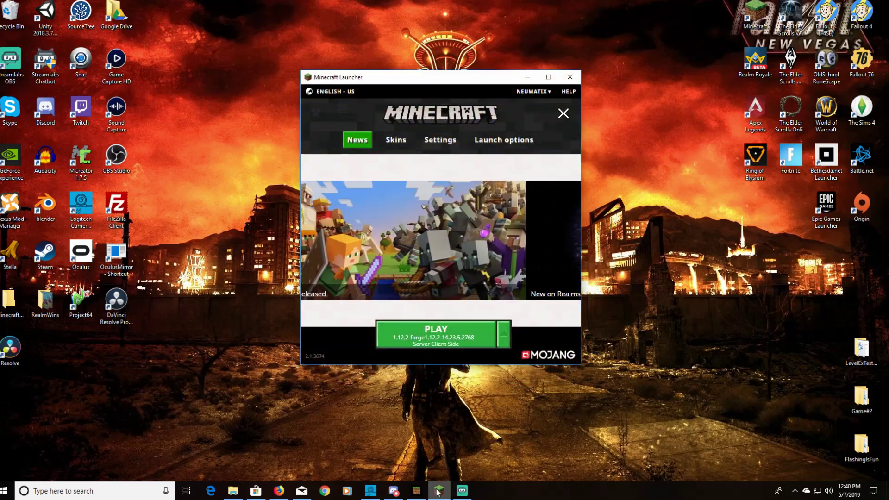
Add a new installation using version 1.12.2-forge1.12.2-14.23.5.2768, then return to News
{"action": "left_click", "coordinate": [501, 144]}
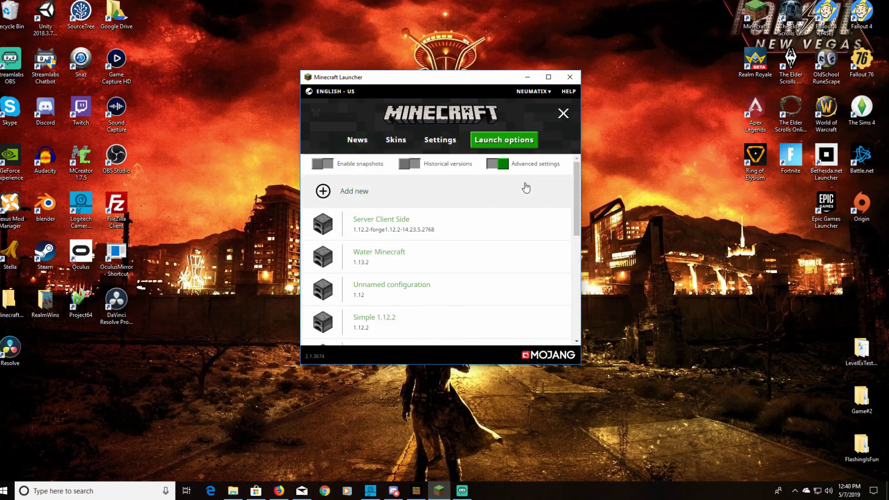
{"action": "left_click", "coordinate": [323, 192]}
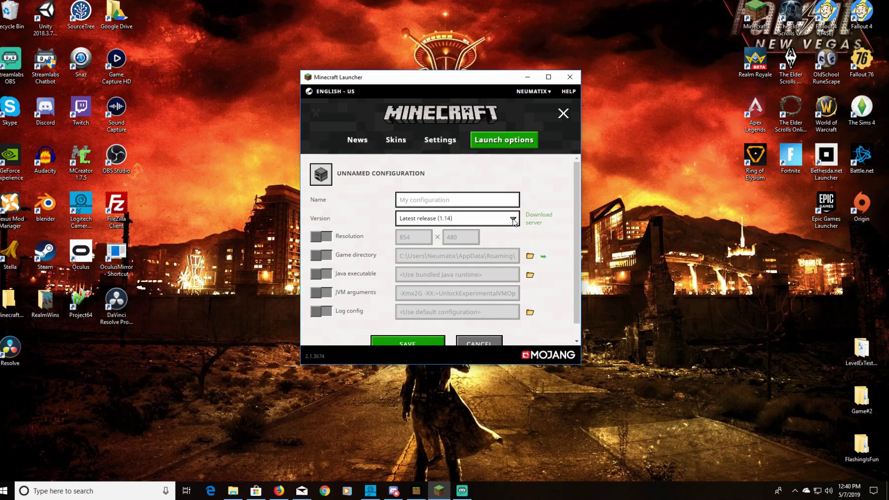
{"action": "left_click", "coordinate": [513, 219]}
{"action": "scroll", "coordinate": [477, 278], "scroll_direction": "down", "scroll_amount": 15}
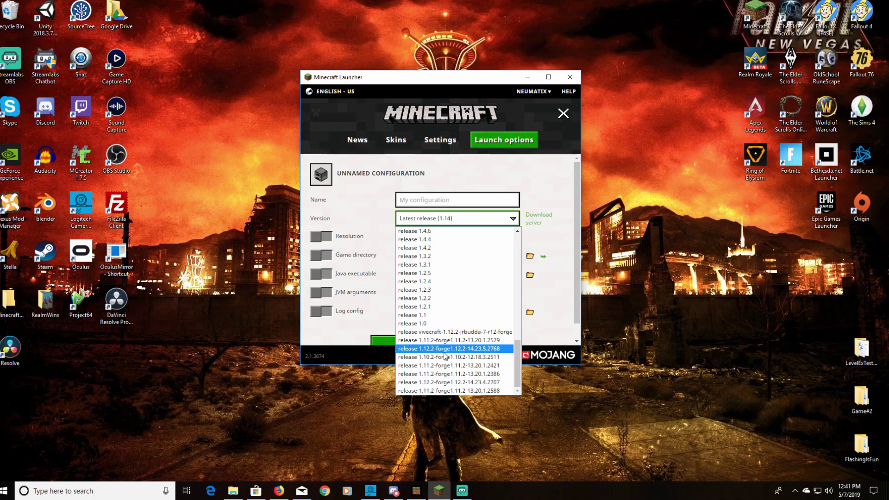
{"action": "left_click", "coordinate": [451, 349]}
{"action": "scroll", "coordinate": [349, 226], "scroll_direction": "down", "scroll_amount": 1}
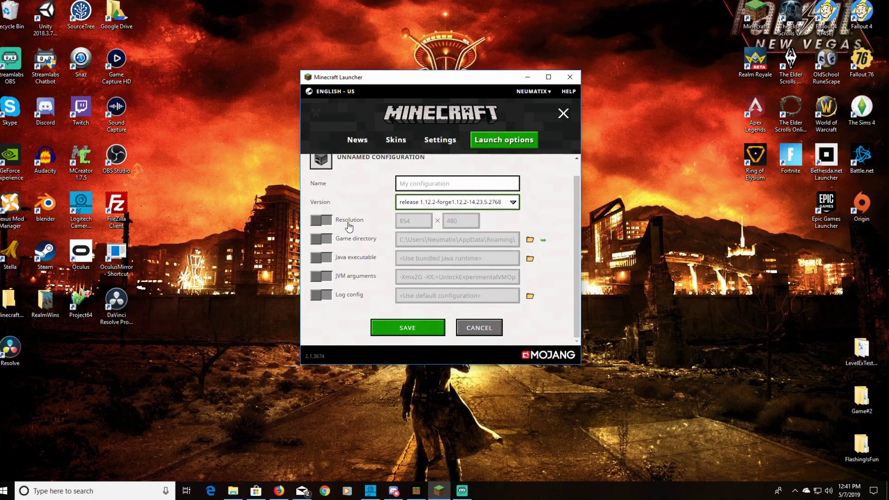
{"action": "left_click", "coordinate": [361, 140]}
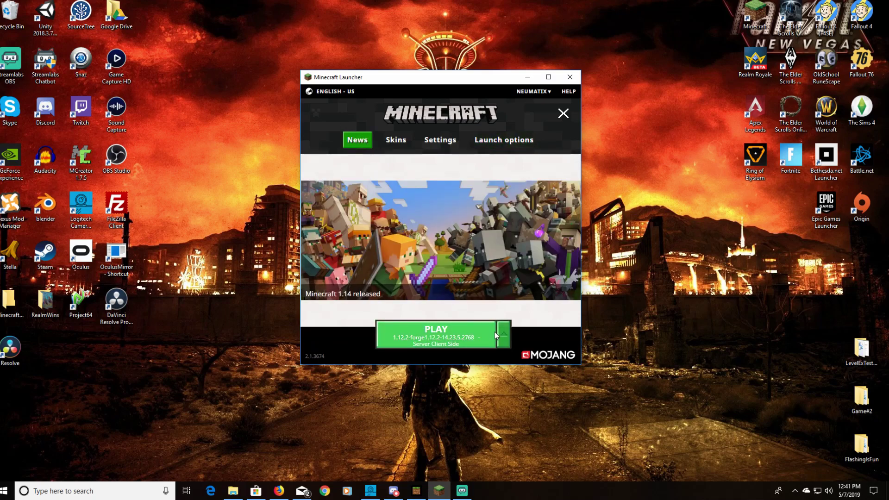
Scroll through the launch profile list beside PLAY to review the Forge profiles
{"action": "left_click", "coordinate": [504, 335]}
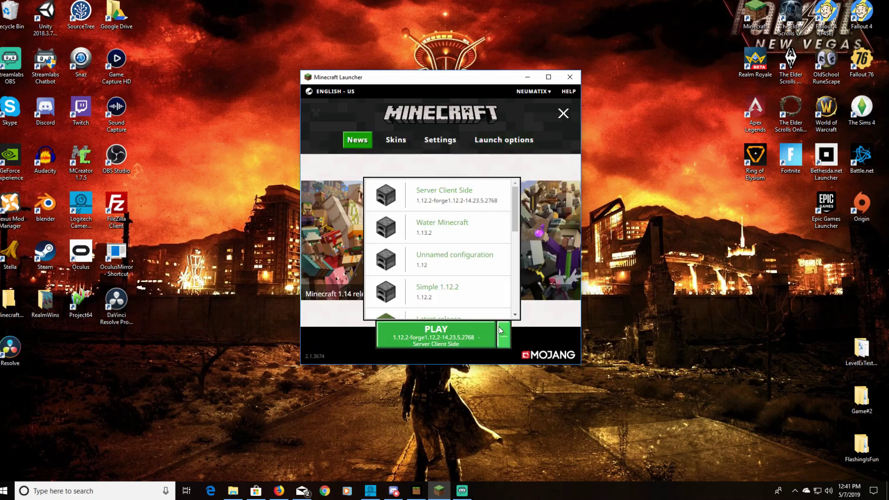
{"action": "scroll", "coordinate": [463, 222], "scroll_direction": "down", "scroll_amount": 5}
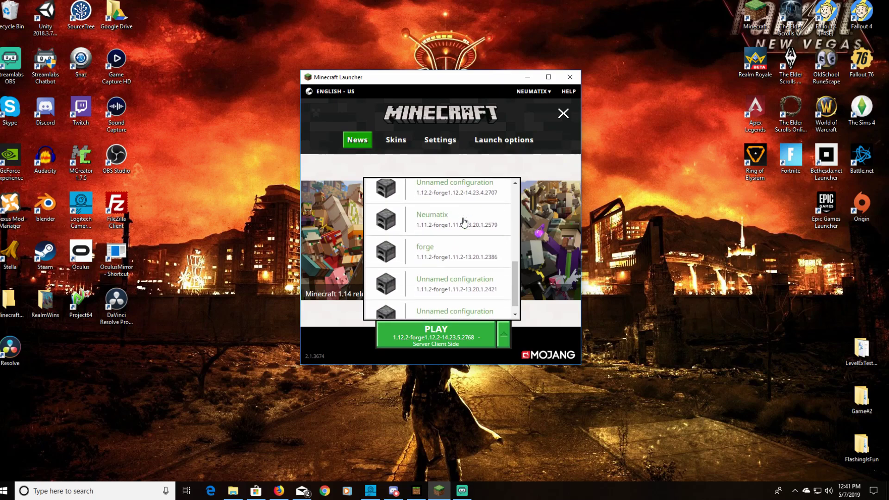
{"action": "scroll", "coordinate": [463, 223], "scroll_direction": "up", "scroll_amount": 2}
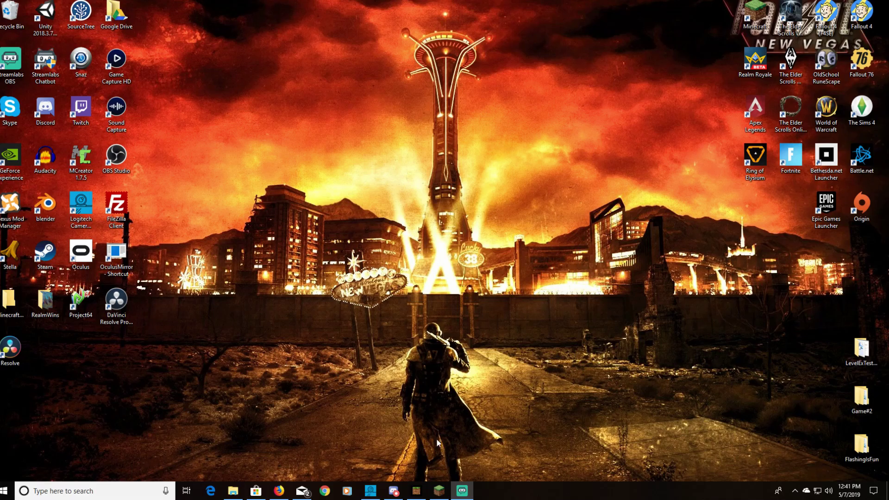
Bring Firefox back and open CurseForge's Minecraft mods listing
{"action": "left_click", "coordinate": [279, 494]}
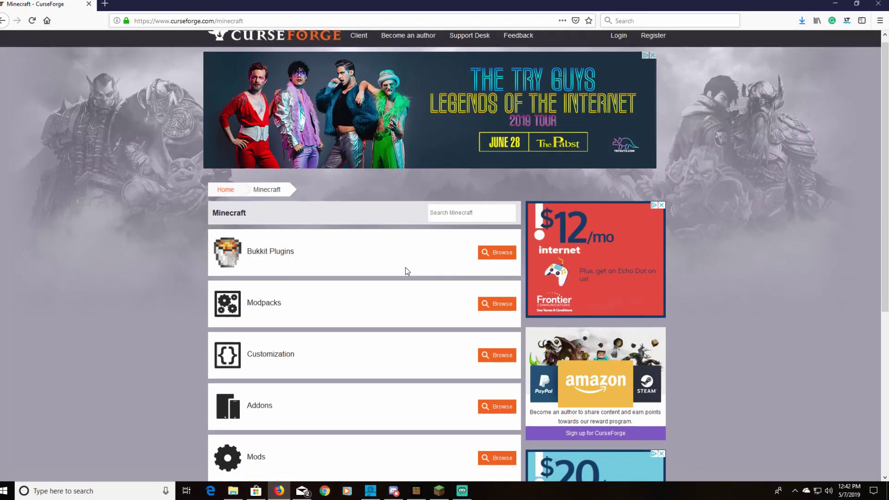
{"action": "scroll", "coordinate": [404, 269], "scroll_direction": "down", "scroll_amount": 3}
{"action": "scroll", "coordinate": [405, 271], "scroll_direction": "up", "scroll_amount": 2}
{"action": "scroll", "coordinate": [406, 272], "scroll_direction": "down", "scroll_amount": 2}
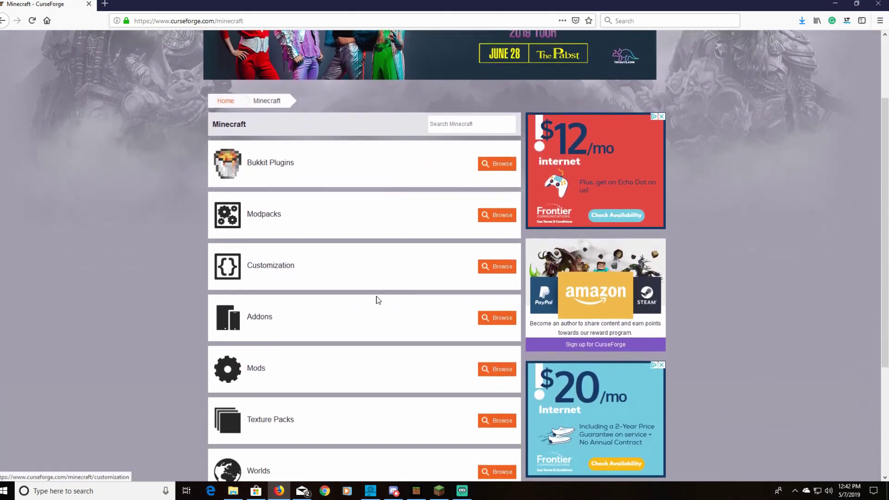
{"action": "left_click", "coordinate": [256, 369]}
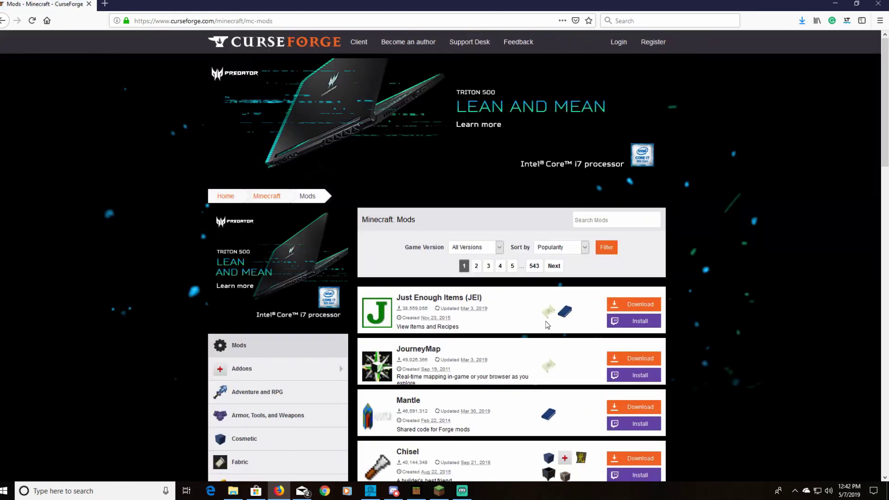
{"action": "scroll", "coordinate": [546, 329], "scroll_direction": "down", "scroll_amount": 6}
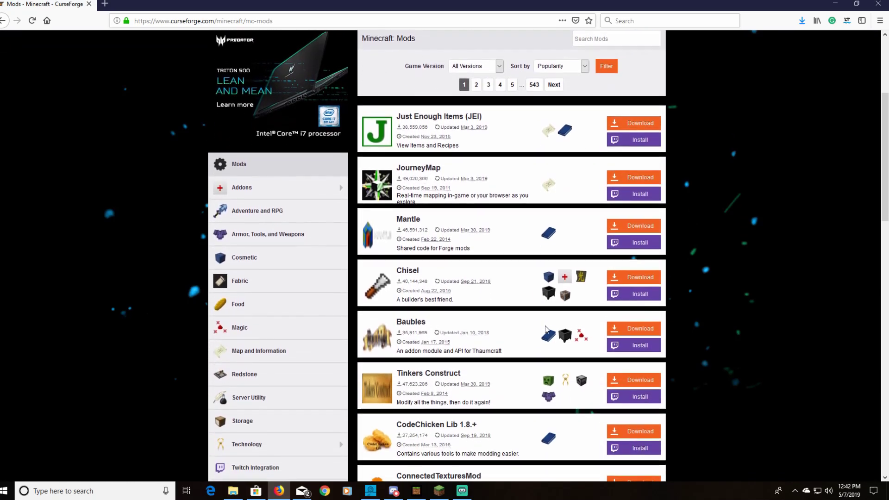
{"action": "scroll", "coordinate": [546, 330], "scroll_direction": "up", "scroll_amount": 6}
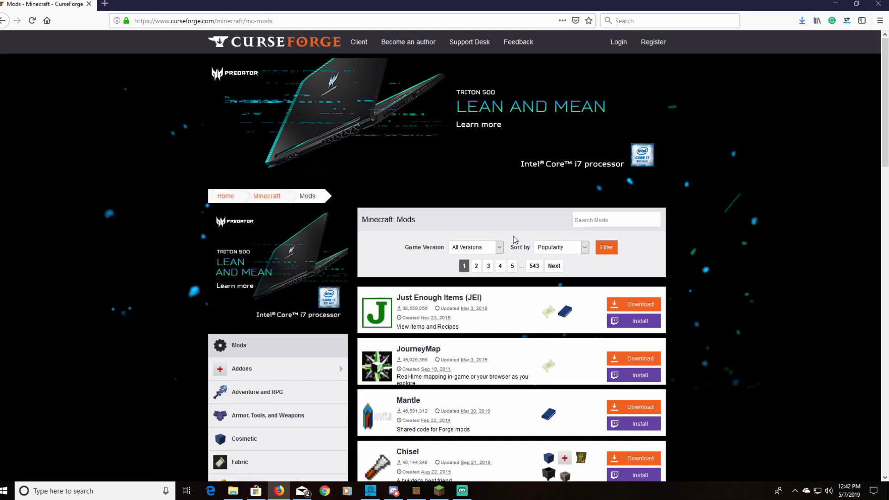
Filter the mods to game version 1.12.2 sorted by Popularity and browse the results
{"action": "left_click", "coordinate": [500, 248]}
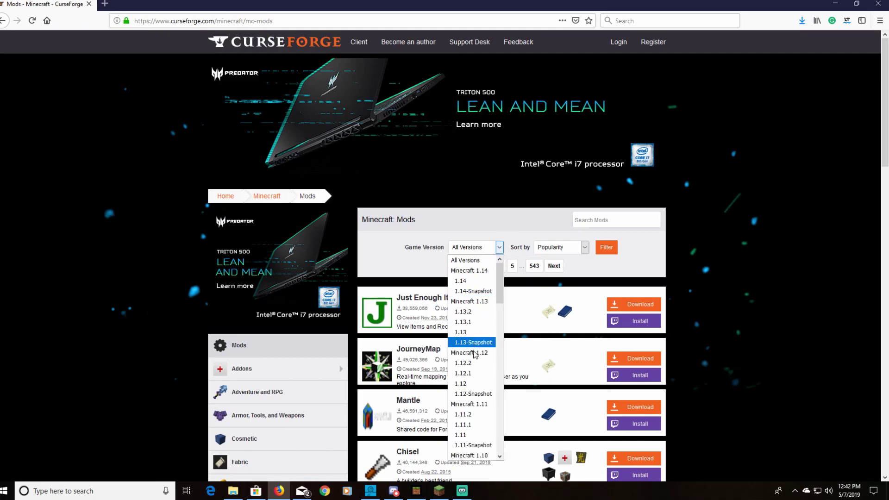
{"action": "left_click", "coordinate": [474, 364]}
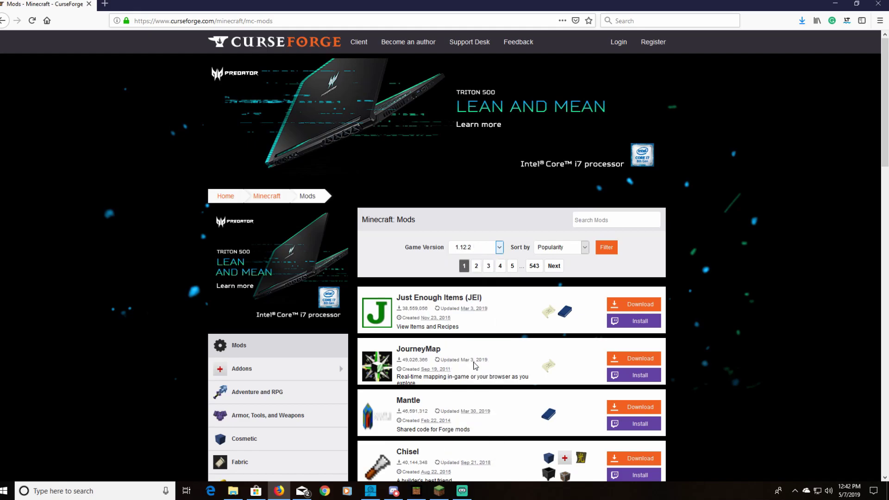
{"action": "left_click", "coordinate": [610, 248]}
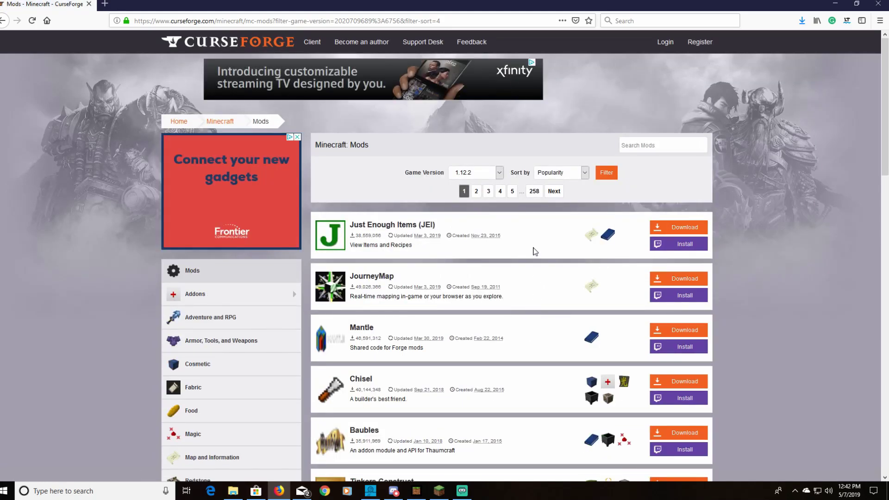
{"action": "scroll", "coordinate": [477, 247], "scroll_direction": "down", "scroll_amount": 4}
{"action": "scroll", "coordinate": [476, 248], "scroll_direction": "up", "scroll_amount": 5}
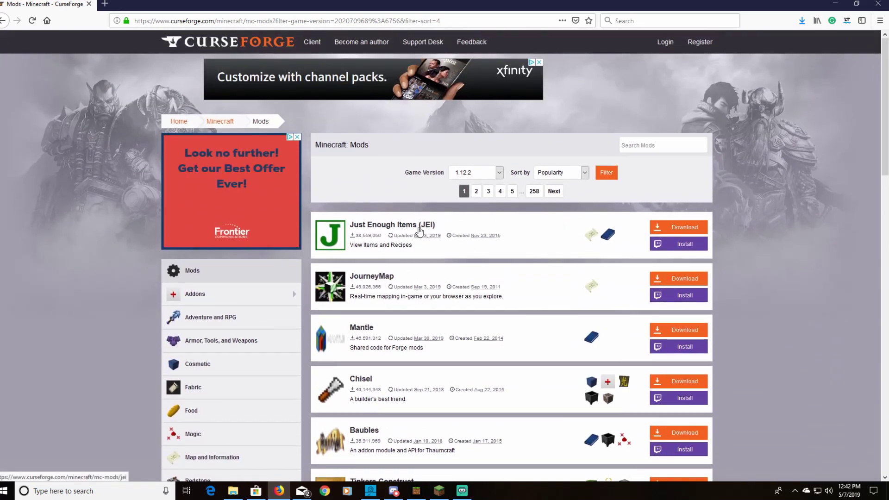
{"action": "scroll", "coordinate": [452, 268], "scroll_direction": "down", "scroll_amount": 2}
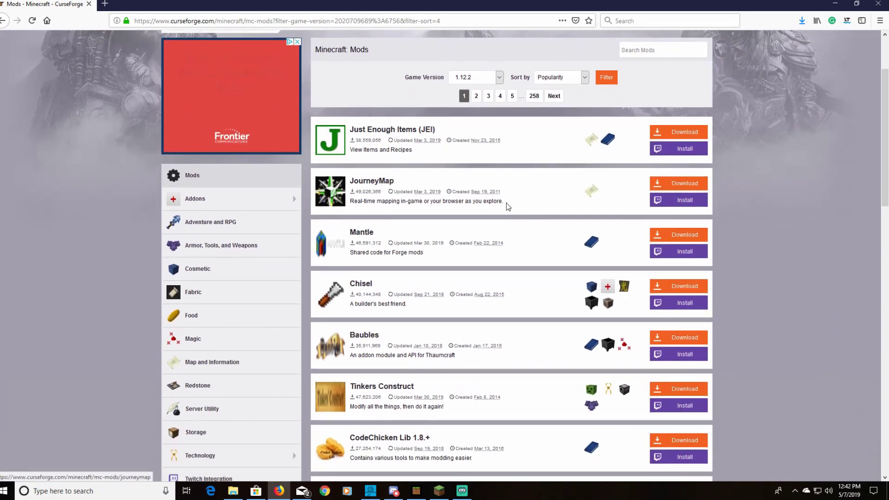
{"action": "scroll", "coordinate": [463, 206], "scroll_direction": "down", "scroll_amount": 2}
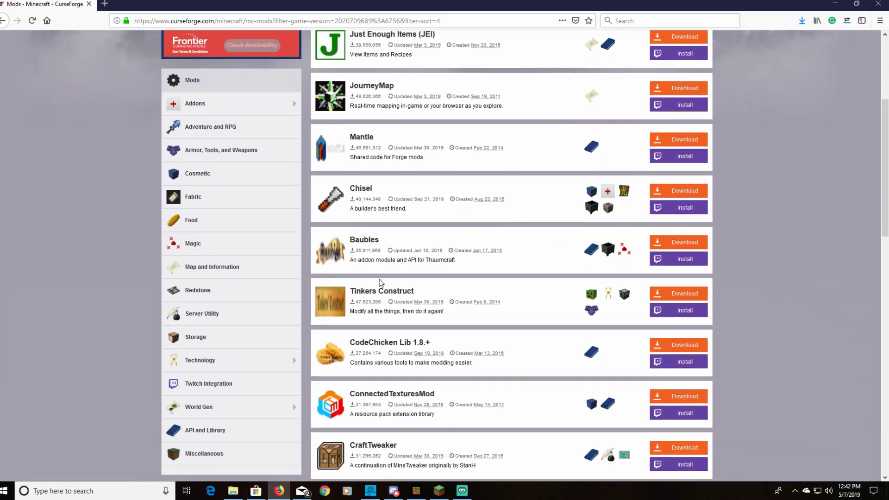
{"action": "scroll", "coordinate": [401, 319], "scroll_direction": "down", "scroll_amount": 13}
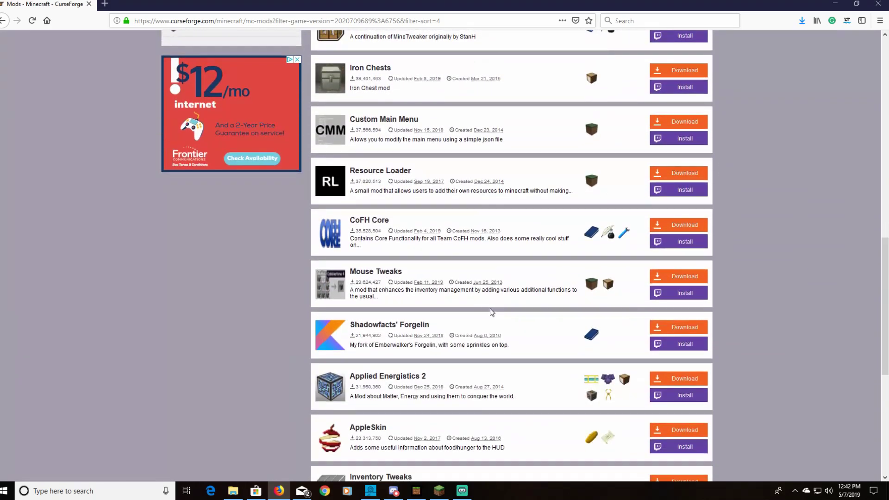
{"action": "scroll", "coordinate": [489, 310], "scroll_direction": "down", "scroll_amount": 3}
{"action": "scroll", "coordinate": [490, 309], "scroll_direction": "up", "scroll_amount": 17}
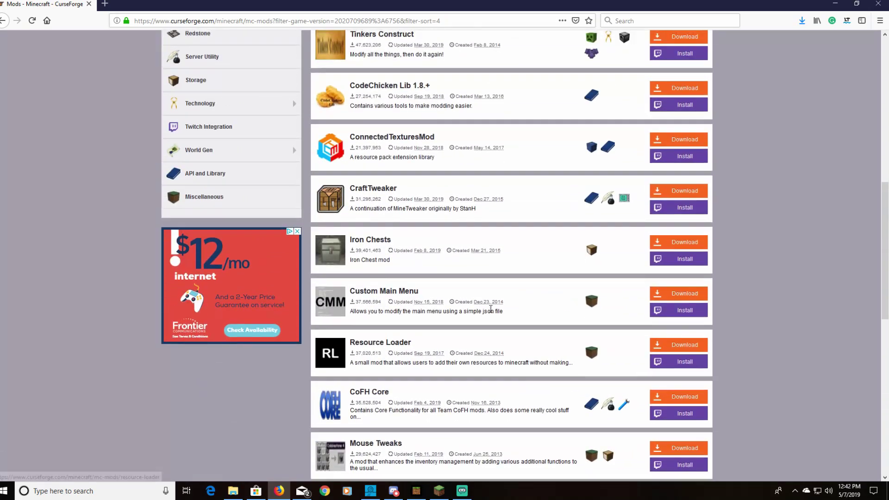
{"action": "scroll", "coordinate": [490, 309], "scroll_direction": "up", "scroll_amount": 2}
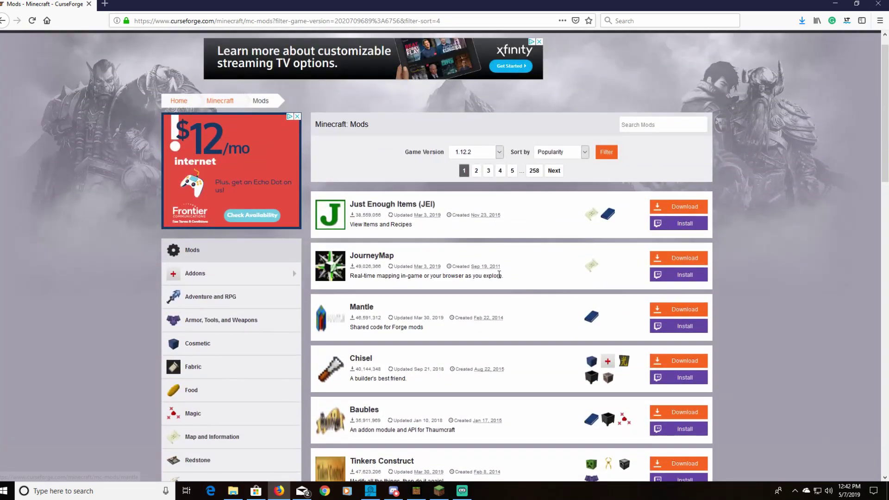
Save jei_1.12.2-4.15.0.268.jar from CurseForge and show the recent downloads list
{"action": "left_click", "coordinate": [676, 207]}
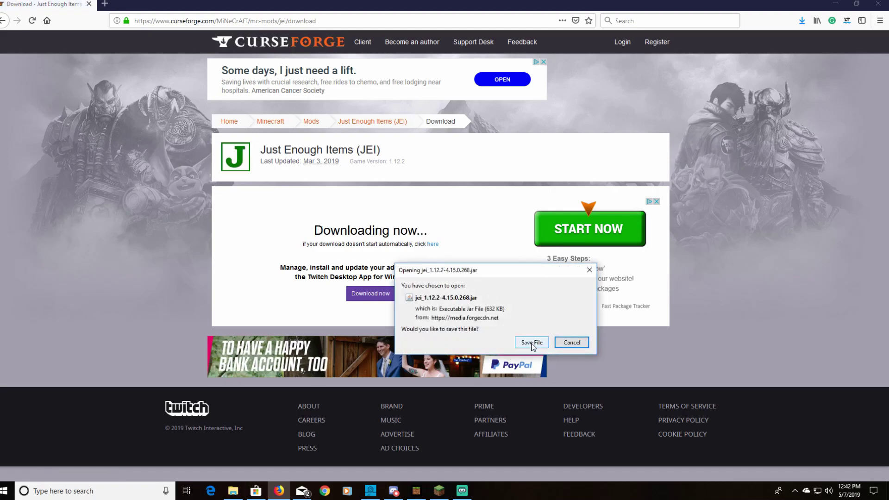
{"action": "left_click", "coordinate": [532, 345]}
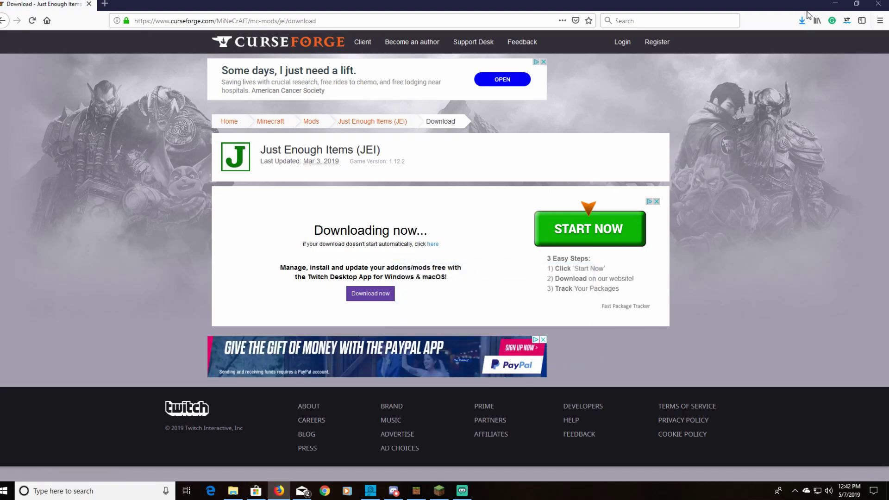
{"action": "left_click", "coordinate": [851, 6]}
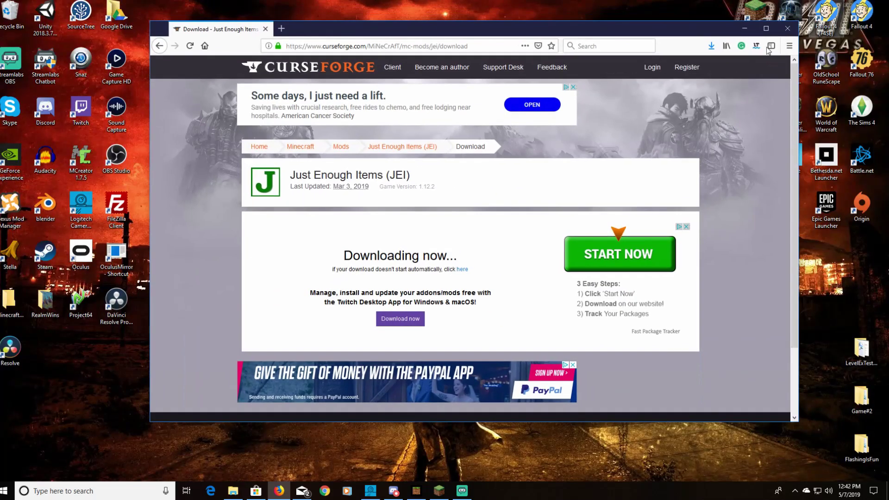
{"action": "left_click", "coordinate": [711, 46]}
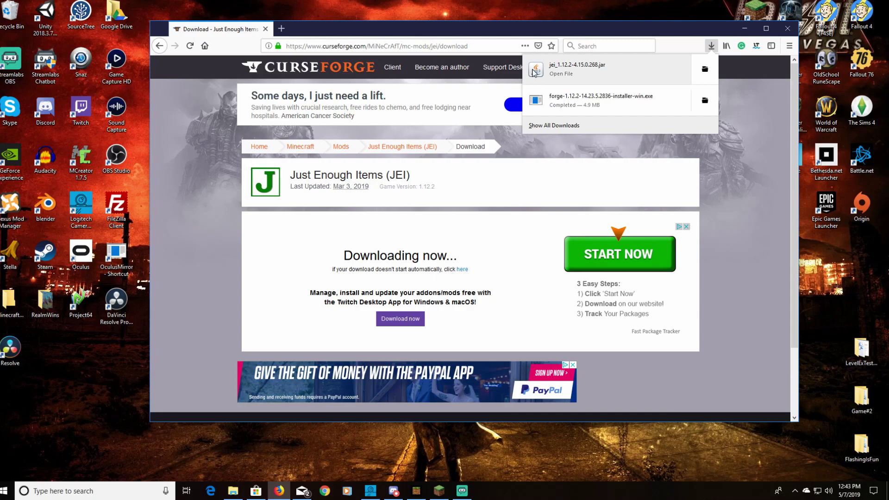
Drag the jei_1.12.2-4.15.0.268 jar from Downloads onto the desktop, then close Explorer and minimize Firefox
{"action": "left_click", "coordinate": [704, 70]}
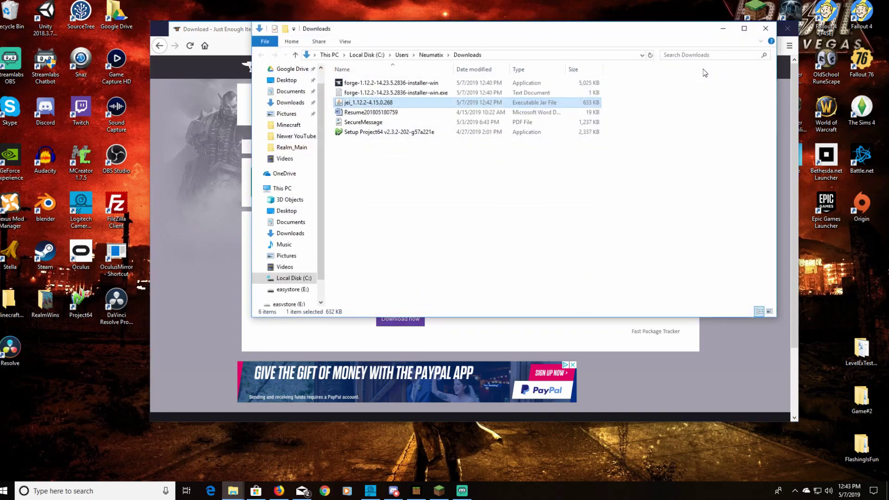
{"action": "left_click_drag", "start_coordinate": [357, 106], "coordinate": [63, 367]}
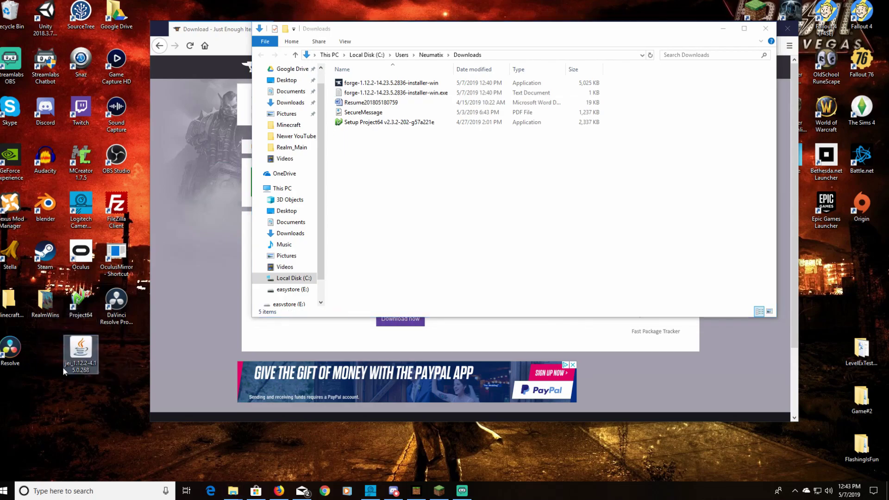
{"action": "left_click", "coordinate": [765, 28]}
{"action": "left_click", "coordinate": [745, 30]}
{"action": "left_click", "coordinate": [420, 253]}
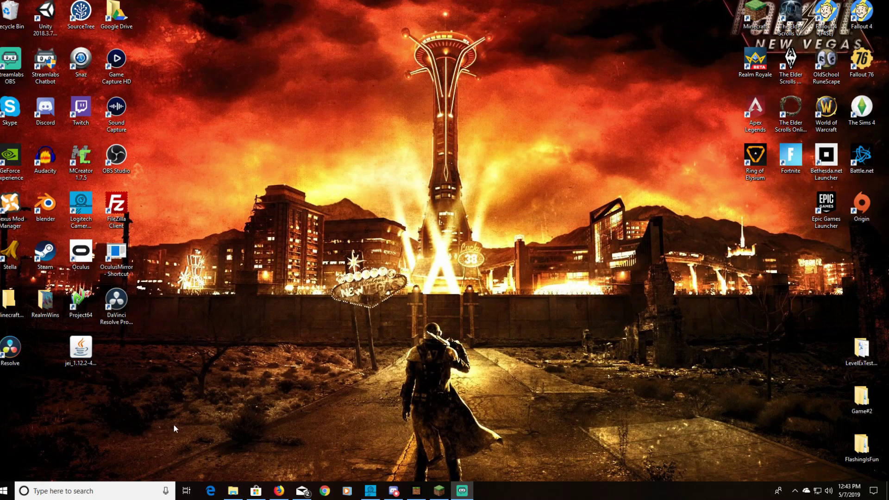
{"action": "left_click", "coordinate": [97, 492]}
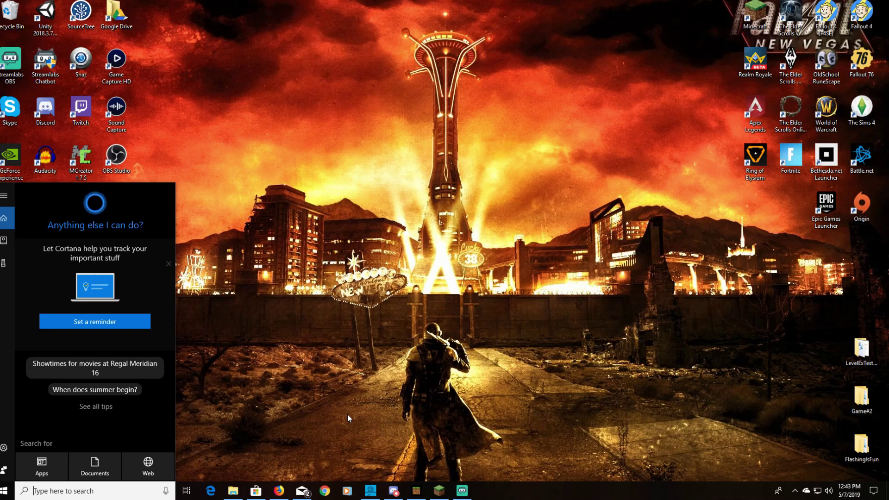
Go to %appdata%\.minecraft\mods, drag the JEI jar in from the desktop, and close Explorer
{"action": "type", "text": "%app"}
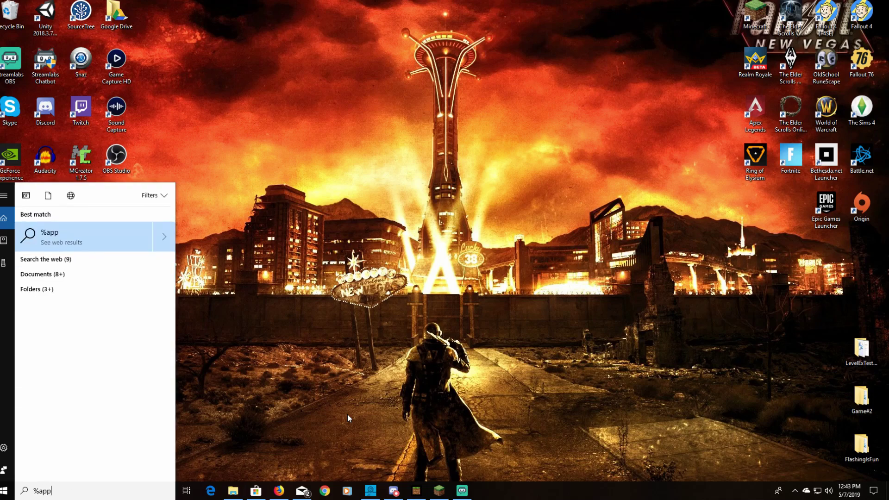
{"action": "type", "text": "data"}
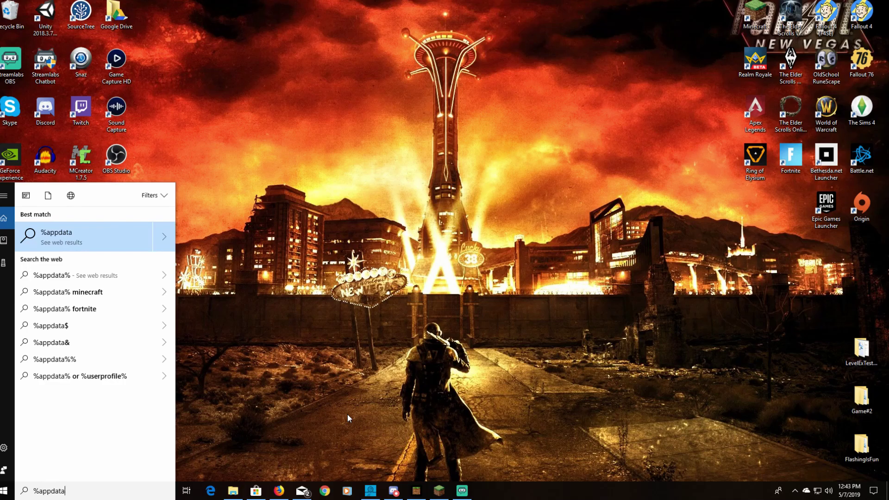
{"action": "type", "text": "%"}
{"action": "key", "text": "Return"}
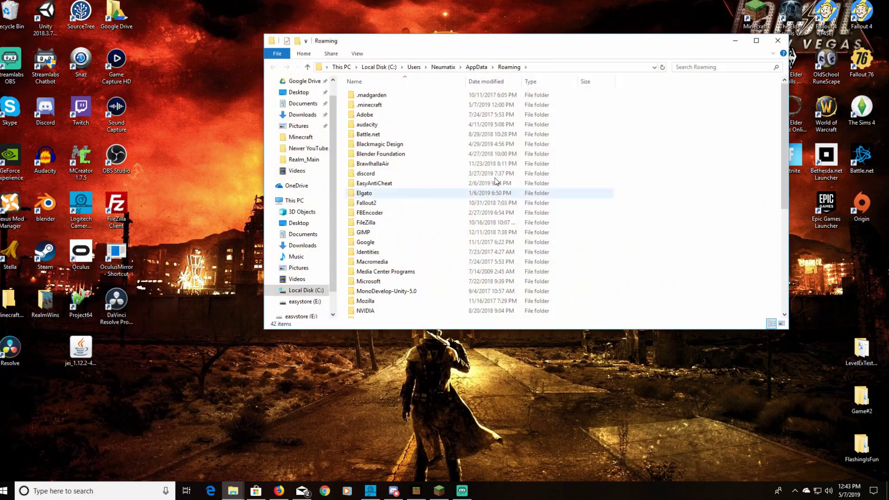
{"action": "double_click", "coordinate": [392, 105]}
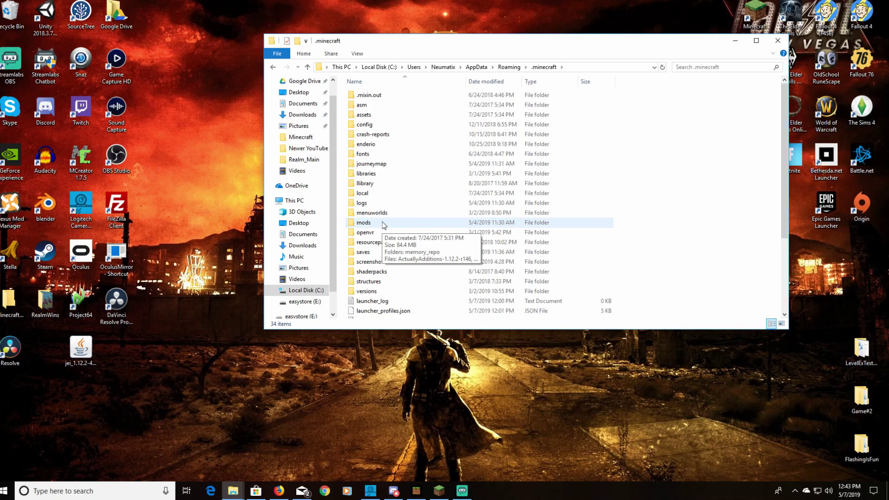
{"action": "double_click", "coordinate": [363, 223]}
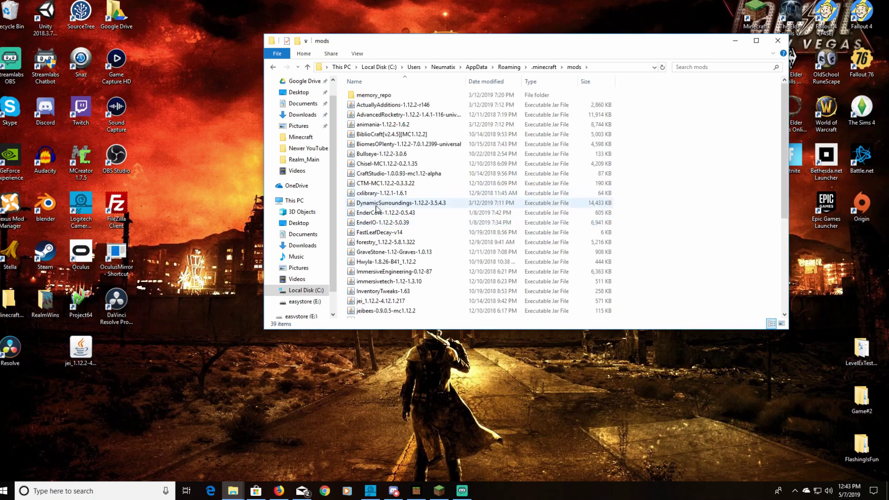
{"action": "scroll", "coordinate": [401, 256], "scroll_direction": "down", "scroll_amount": 5}
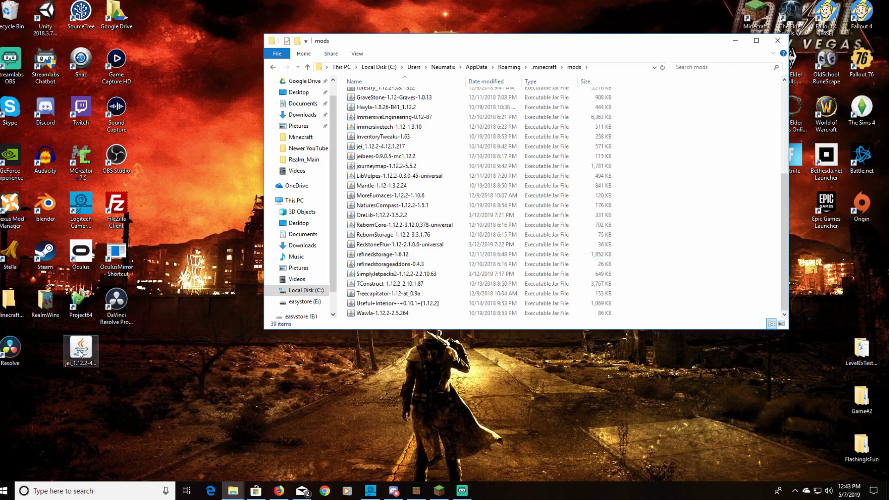
{"action": "mouse_move", "coordinate": [78, 354]}
{"action": "left_mouse_down"}
{"action": "mouse_move", "coordinate": [442, 152]}
{"action": "mouse_move", "coordinate": [687, 225]}
{"action": "mouse_move", "coordinate": [51, 335]}
{"action": "mouse_move", "coordinate": [73, 346]}
{"action": "left_mouse_up"}
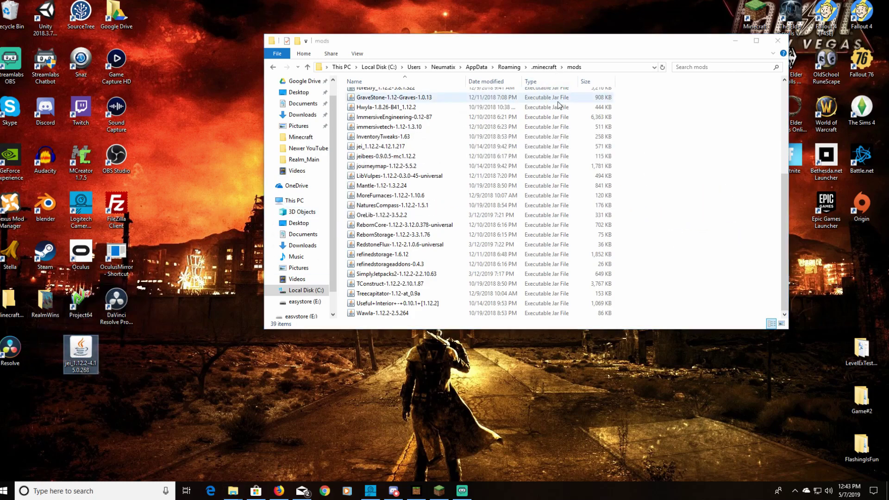
{"action": "left_click", "coordinate": [778, 42]}
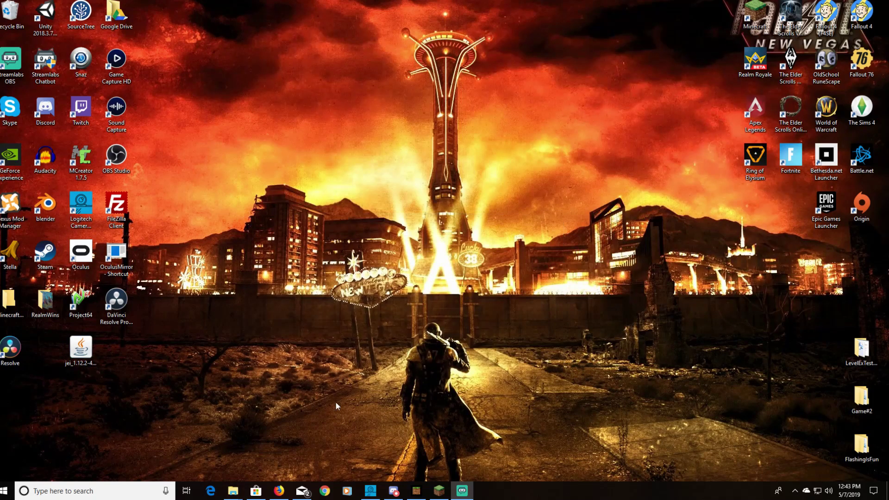
Launch the 1.12.2-forge1.12.2-14.23.5.2768 profile from the Minecraft Launcher
{"action": "left_click", "coordinate": [440, 491]}
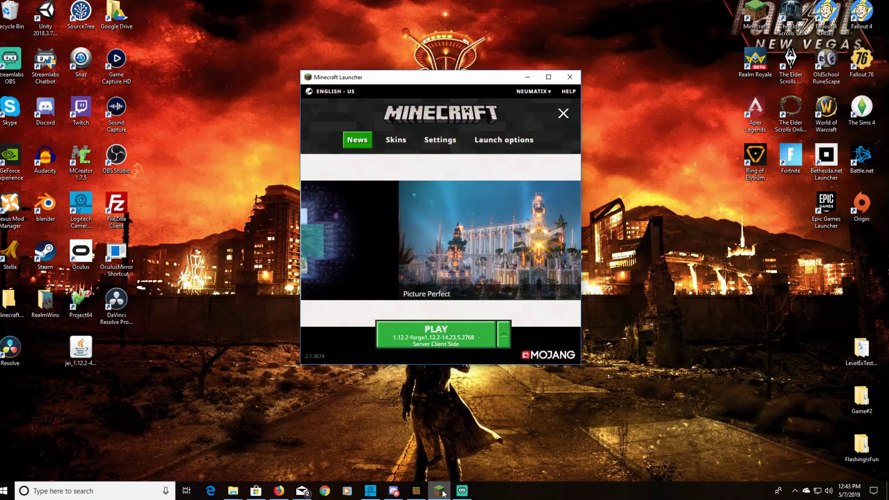
{"action": "left_click", "coordinate": [445, 338]}
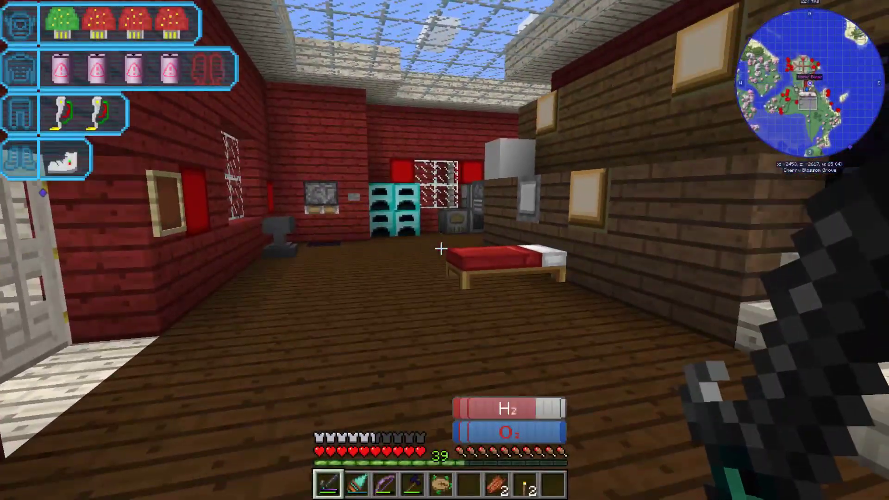
Walk past the bed and furnaces, glance out the window, then down the red corridor into the wheat greenhouse
{"action": "key", "text": "w"}
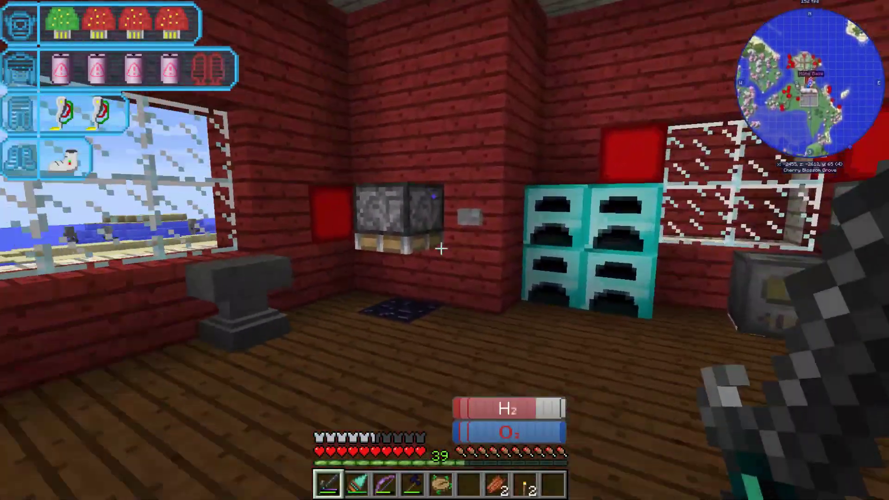
{"action": "key", "text": "w"}
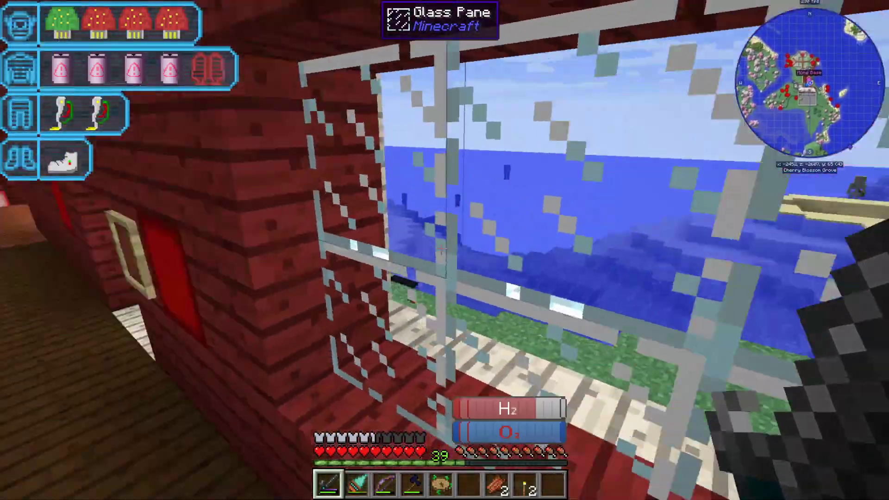
{"action": "key", "text": "w"}
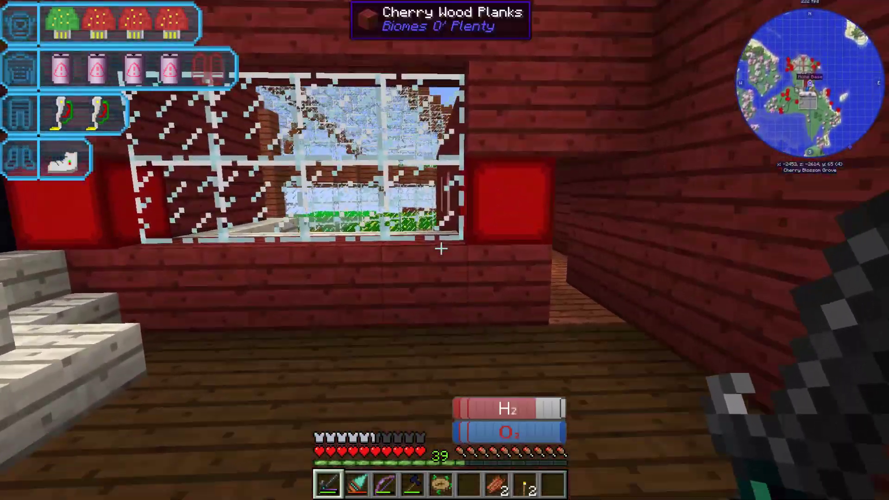
{"action": "key", "text": "w"}
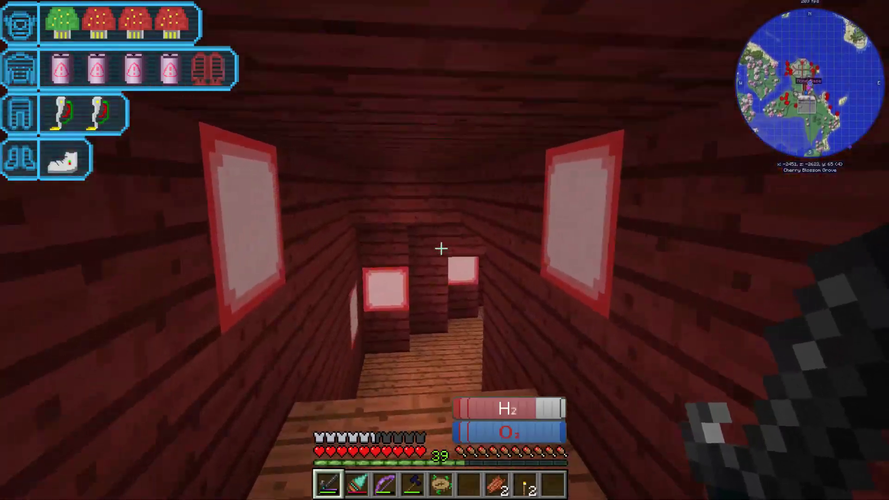
{"action": "key", "text": "w"}
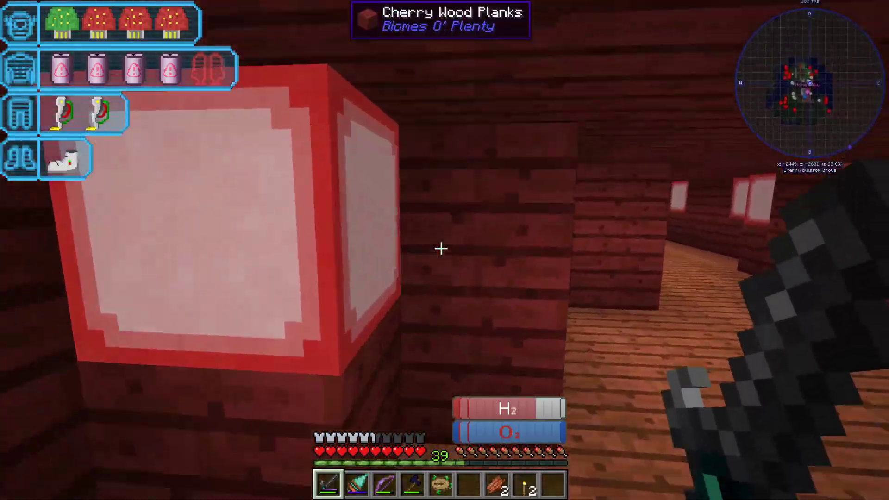
{"action": "key", "text": "w"}
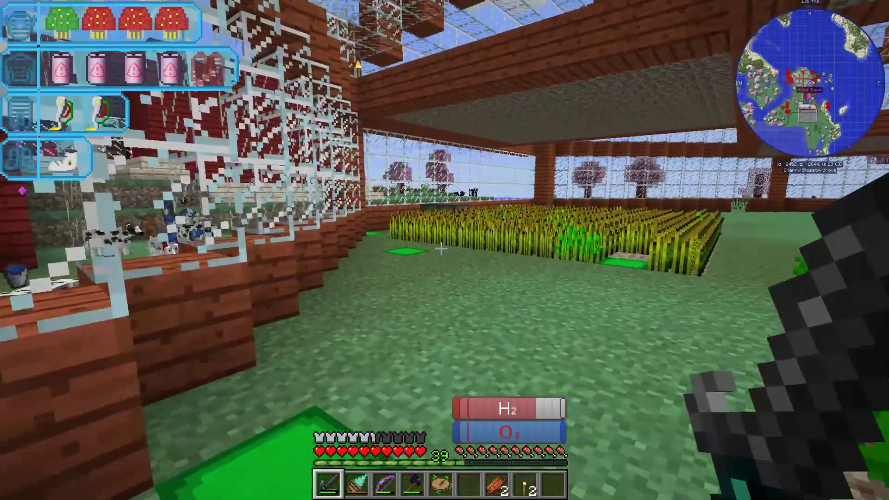